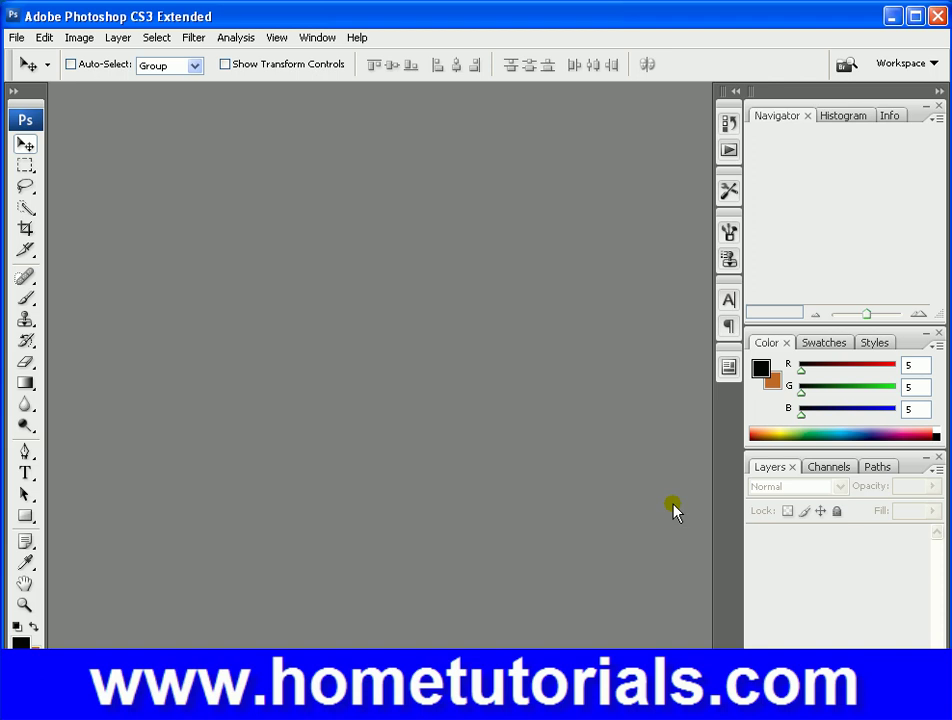
# Open Sunflower.psd from the Bridge Samples folder in Photoshop
pyautogui.click(48, 37)
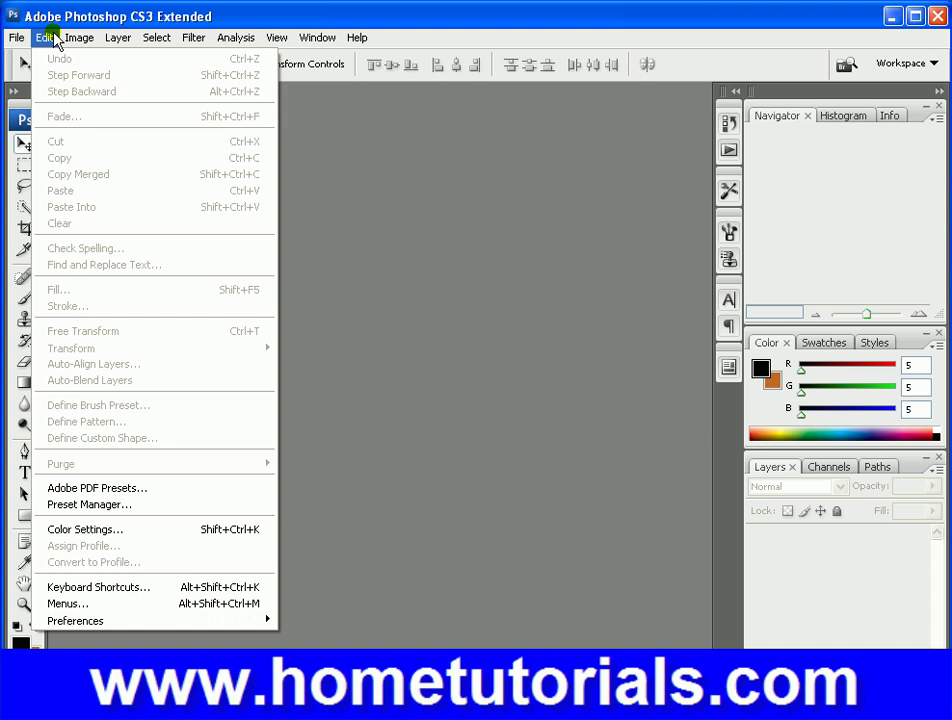
pyautogui.click(288, 17)
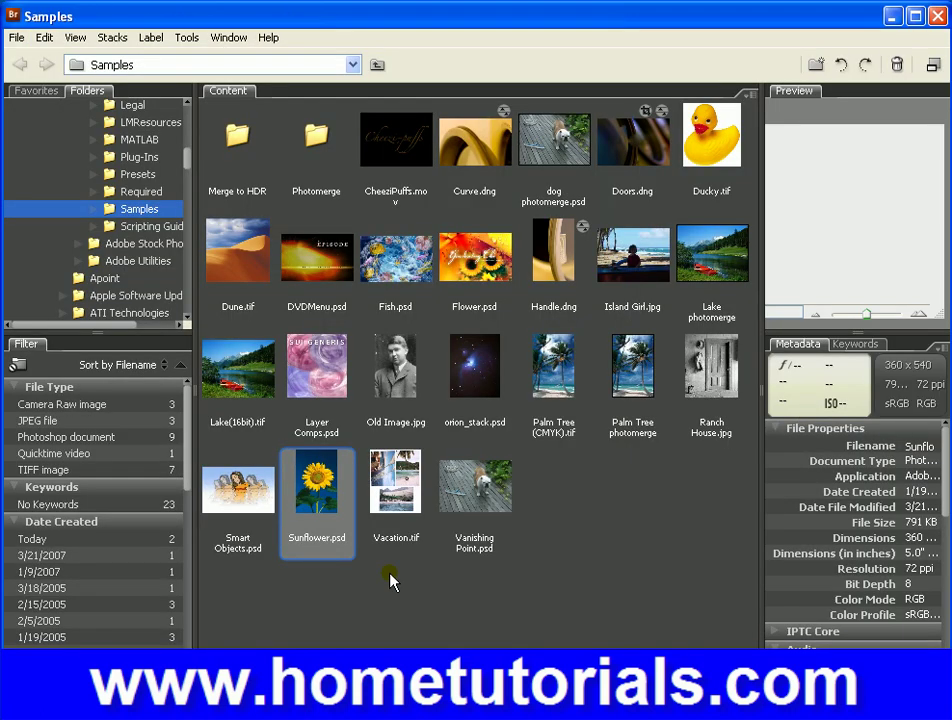
pyautogui.doubleClick(320, 485)
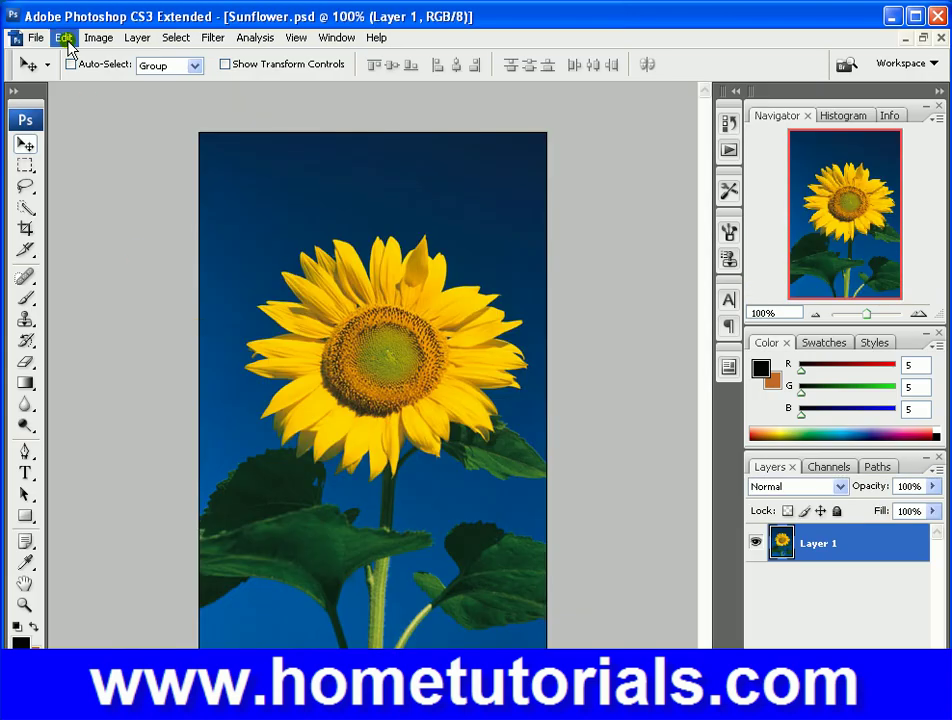
# Fill the sunflower photo with custom red f60606 at 6% opacity in Normal mode
pyautogui.click(64, 38)
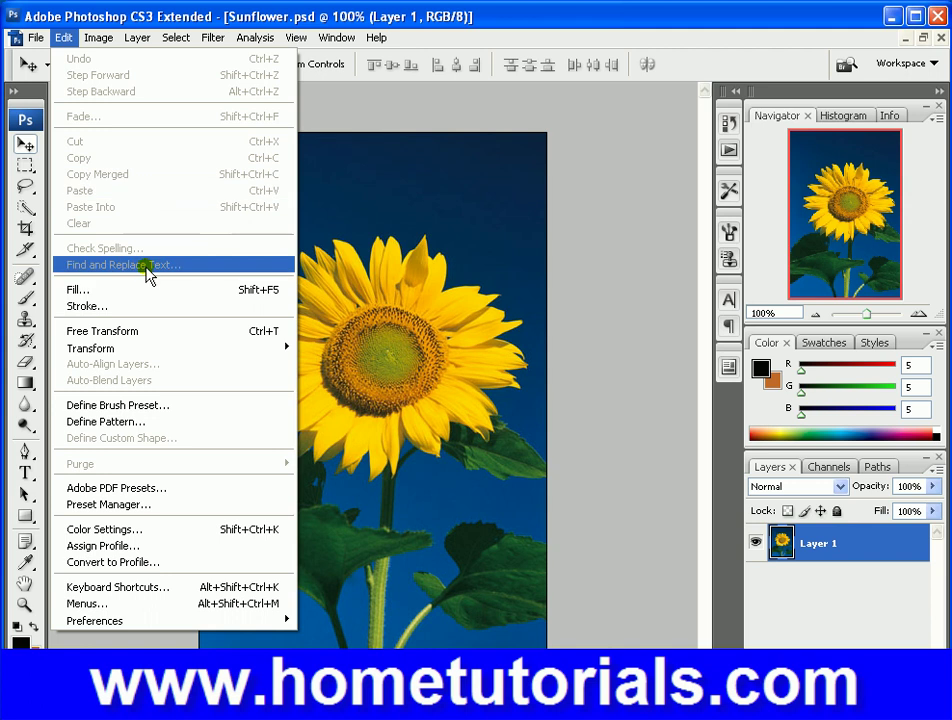
pyautogui.click(252, 291)
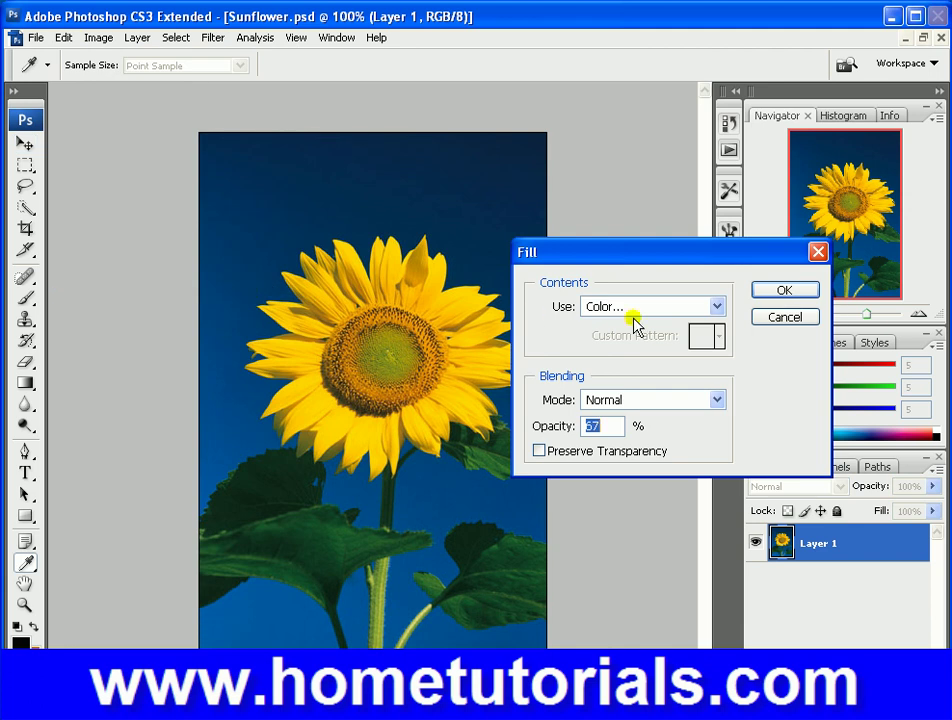
pyautogui.click(670, 310)
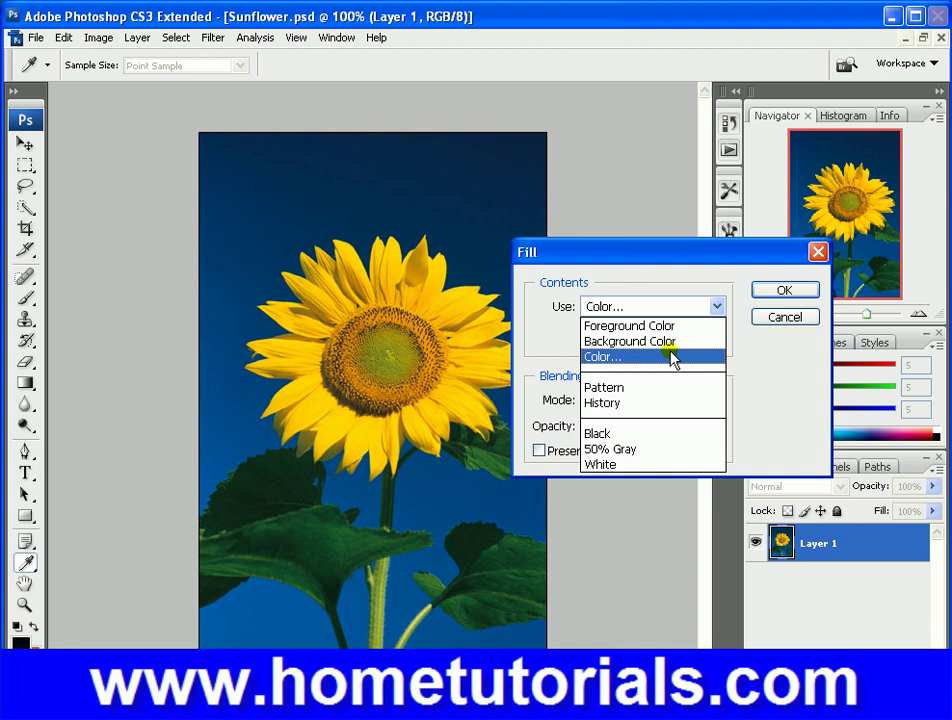
pyautogui.click(672, 358)
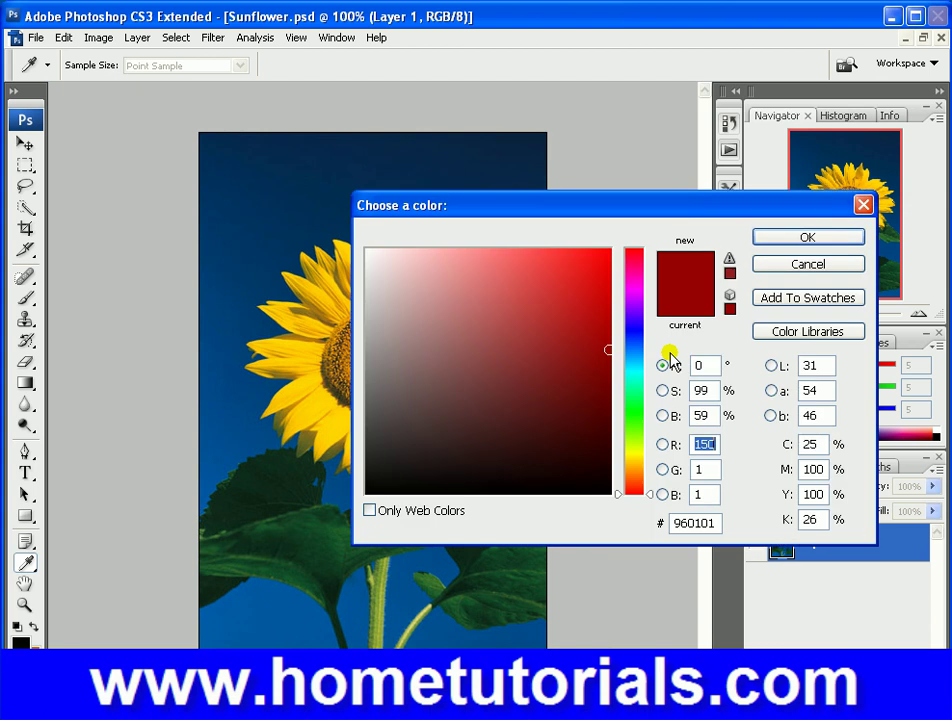
pyautogui.click(605, 256)
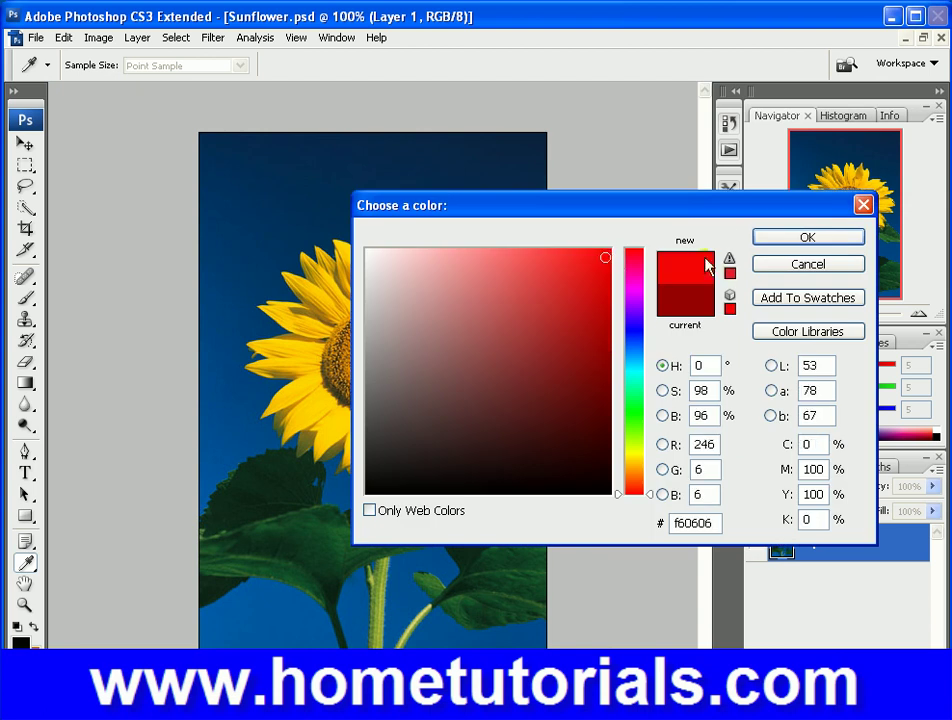
pyautogui.click(771, 240)
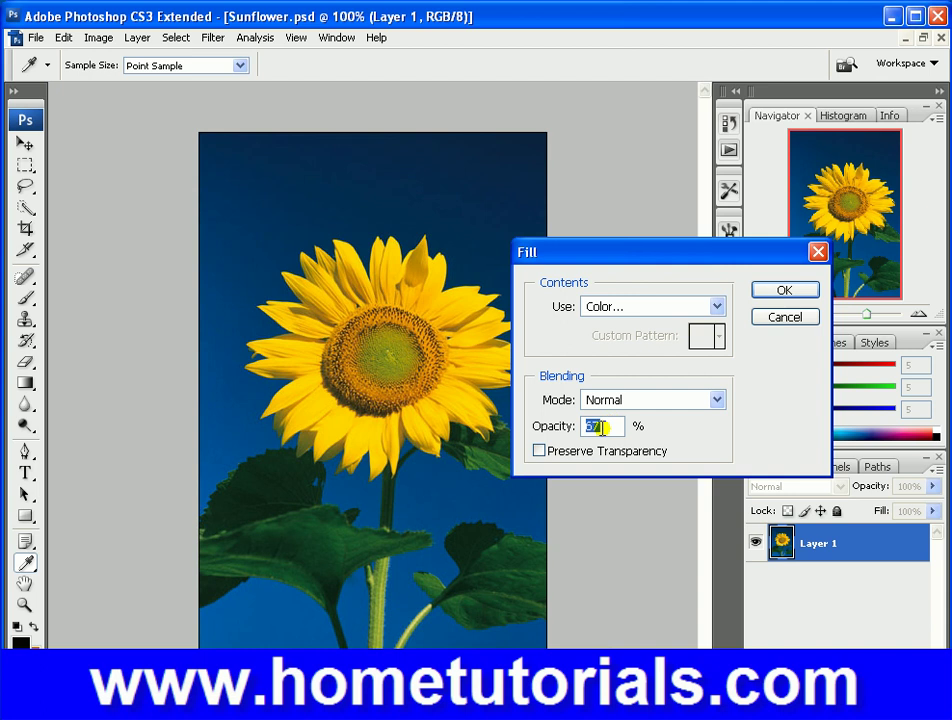
pyautogui.write('2')
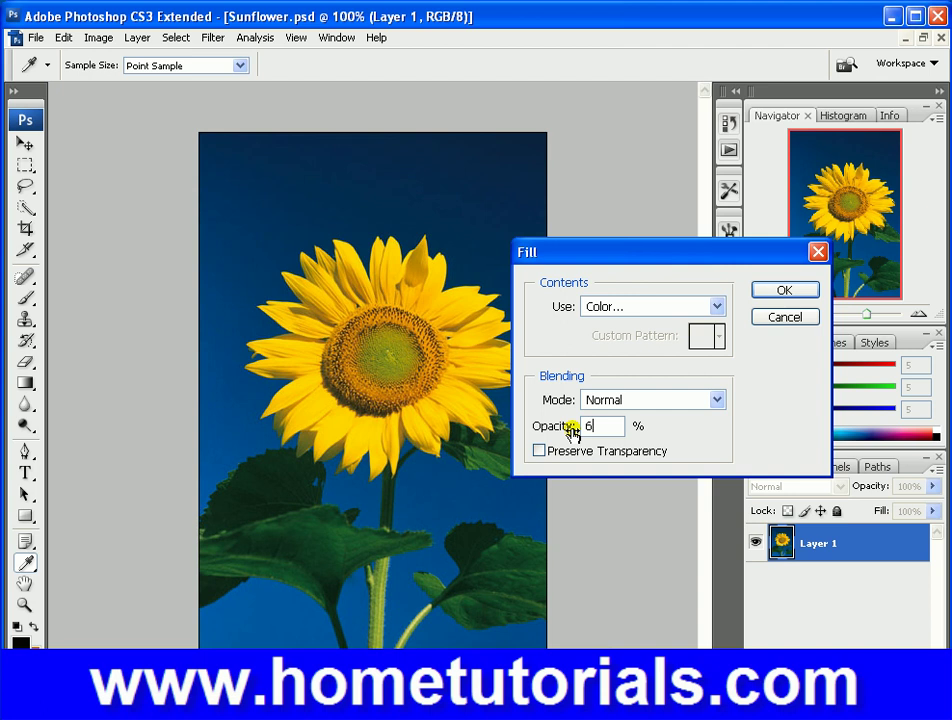
pyautogui.click(770, 293)
pyautogui.press('v')
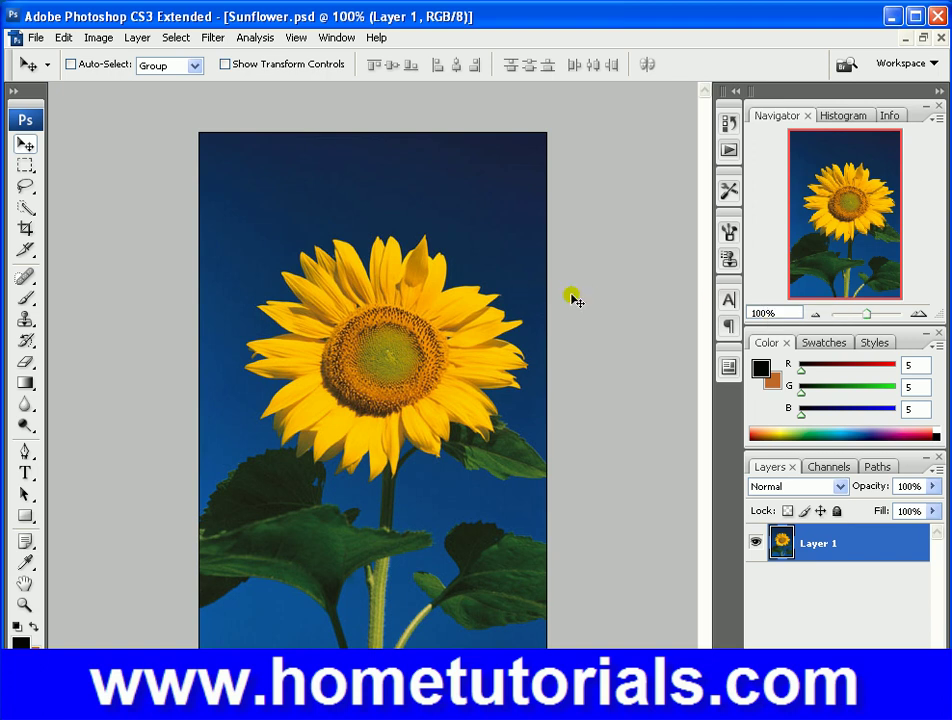
# Fill the photo again with the same red f60606, this time at 50% opacity
pyautogui.click(113, 43)
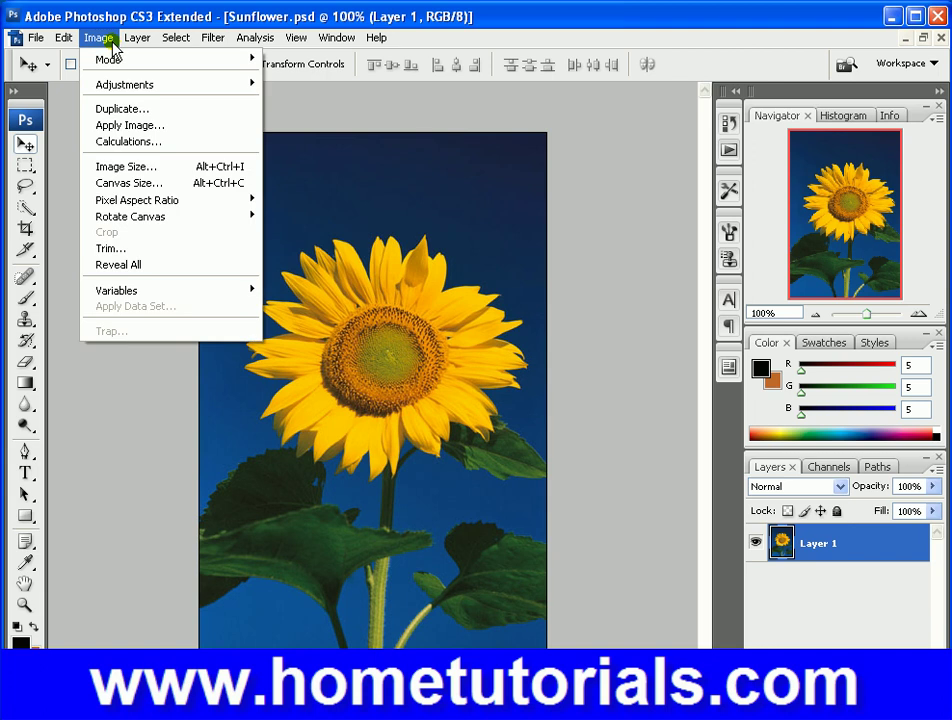
pyautogui.moveTo(63, 38)
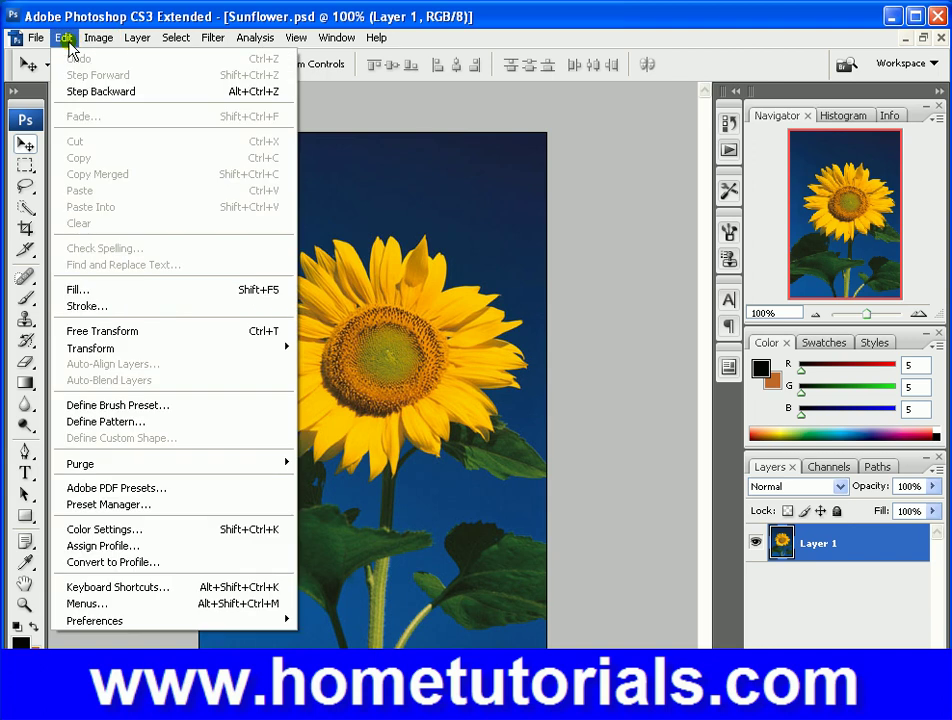
pyautogui.click(97, 290)
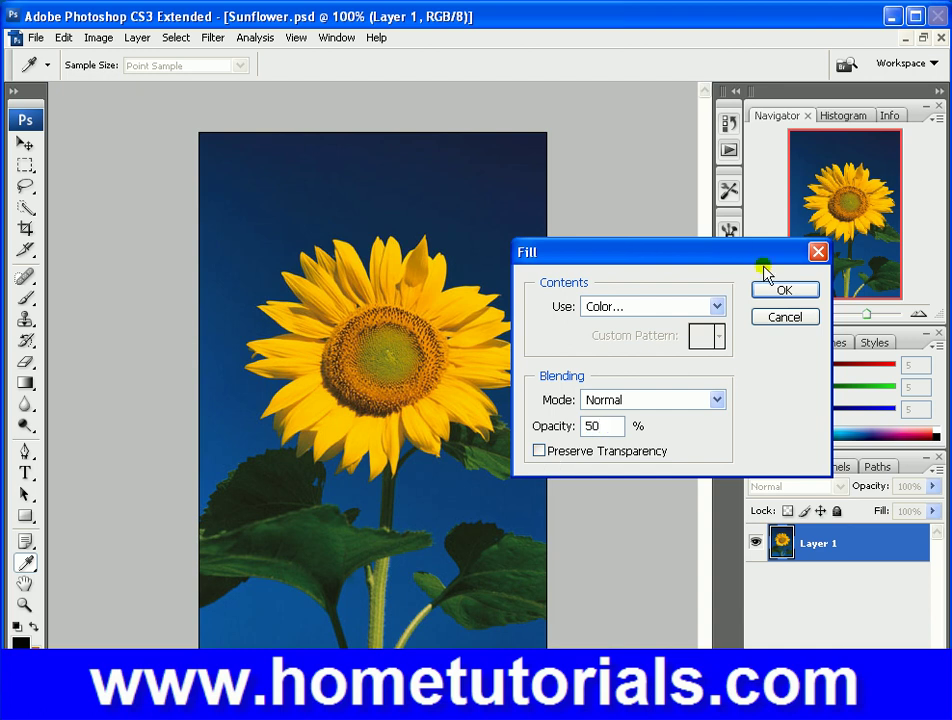
pyautogui.click(718, 308)
pyautogui.click(719, 313)
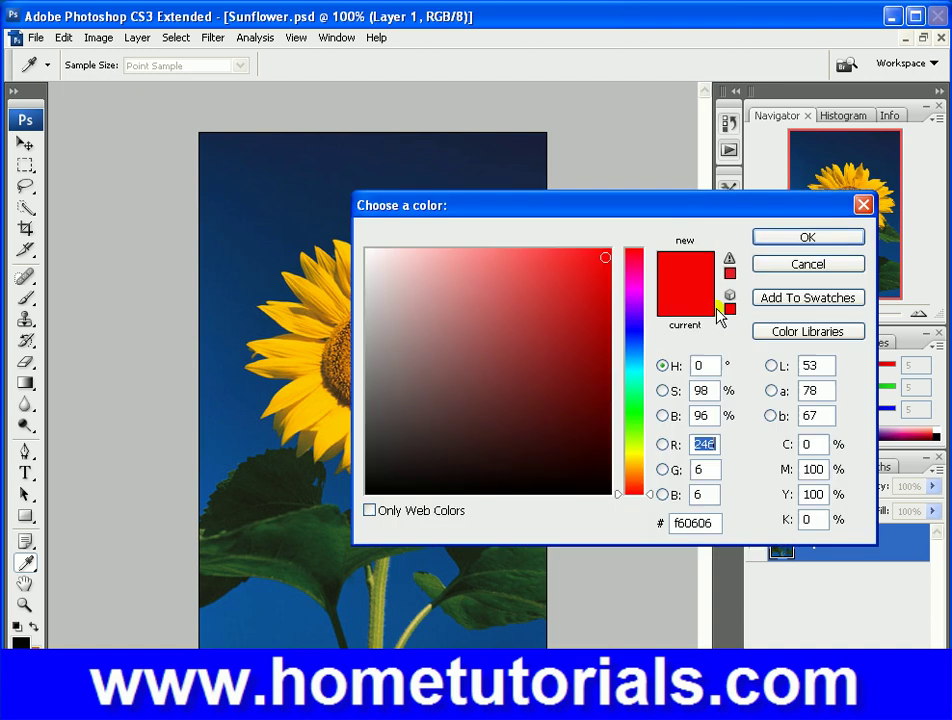
pyautogui.click(808, 238)
pyautogui.click(783, 291)
pyautogui.press('v')
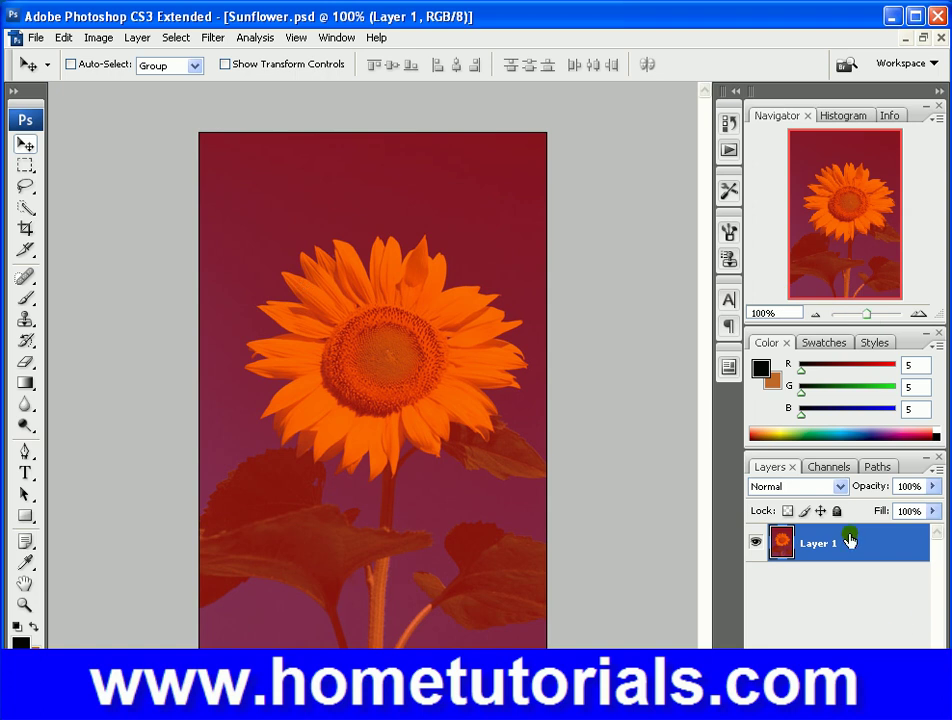
pyautogui.moveTo(848, 540)
pyautogui.mouseDown()
pyautogui.moveTo(852, 598)
pyautogui.moveTo(848, 540)
pyautogui.mouseUp()
# Create a new blank Untitled-1 document with the default settings
pyautogui.click(30, 38)
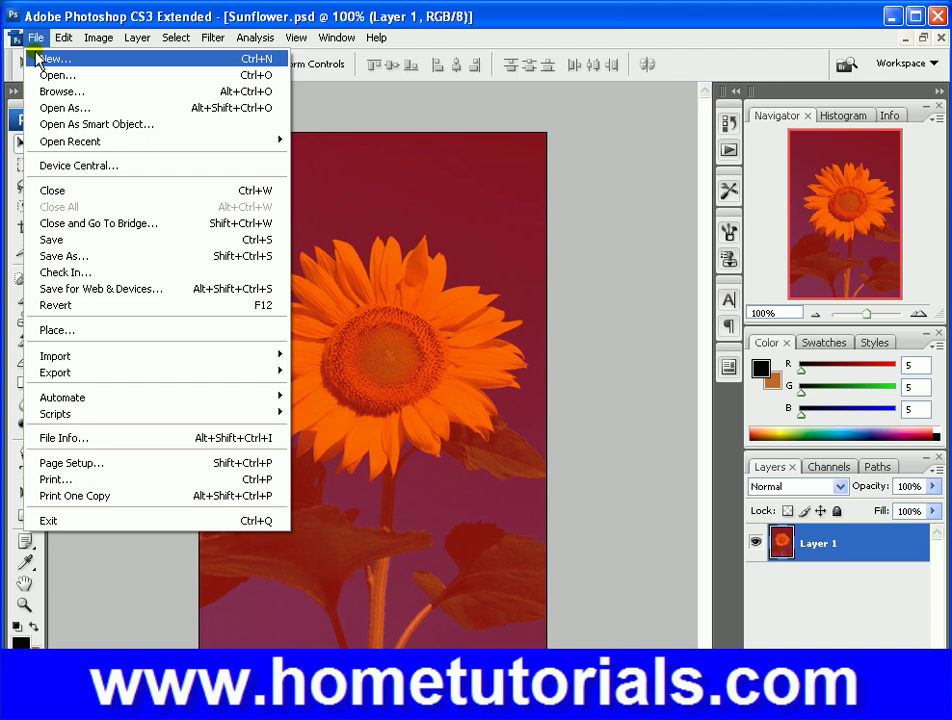
pyautogui.click(30, 58)
pyautogui.press('Return')
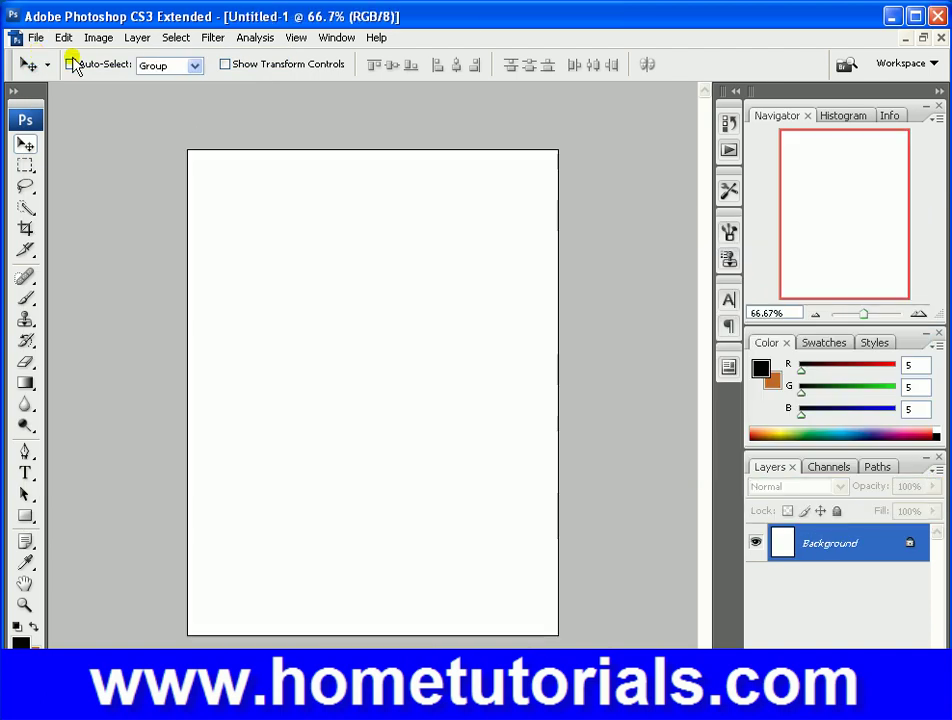
# Fill the Untitled-1 canvas with blue 419eed at 30% opacity
pyautogui.click(60, 40)
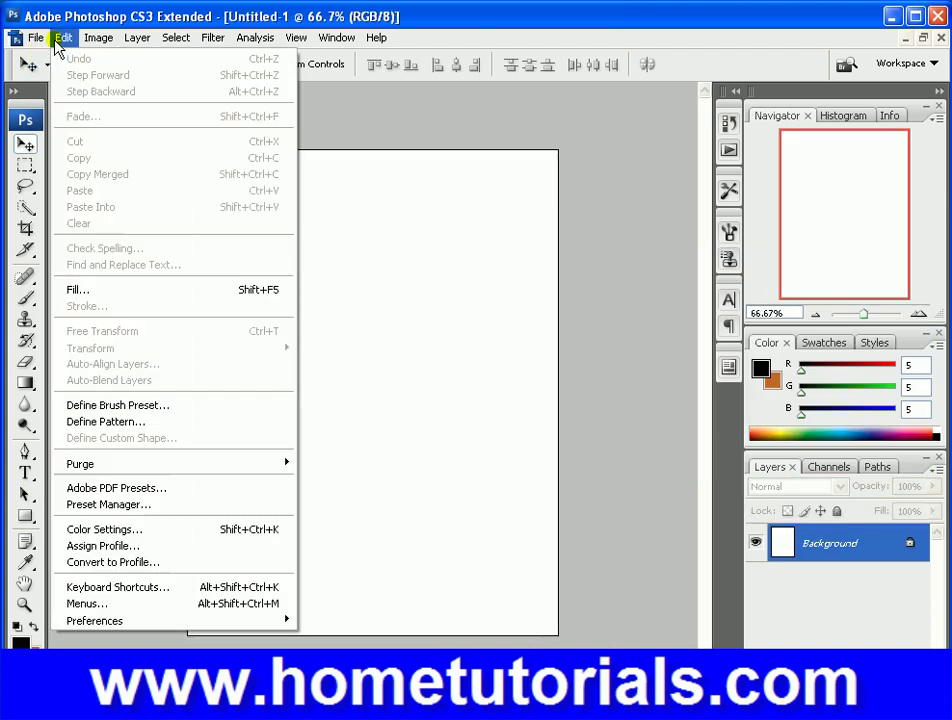
pyautogui.click(190, 289)
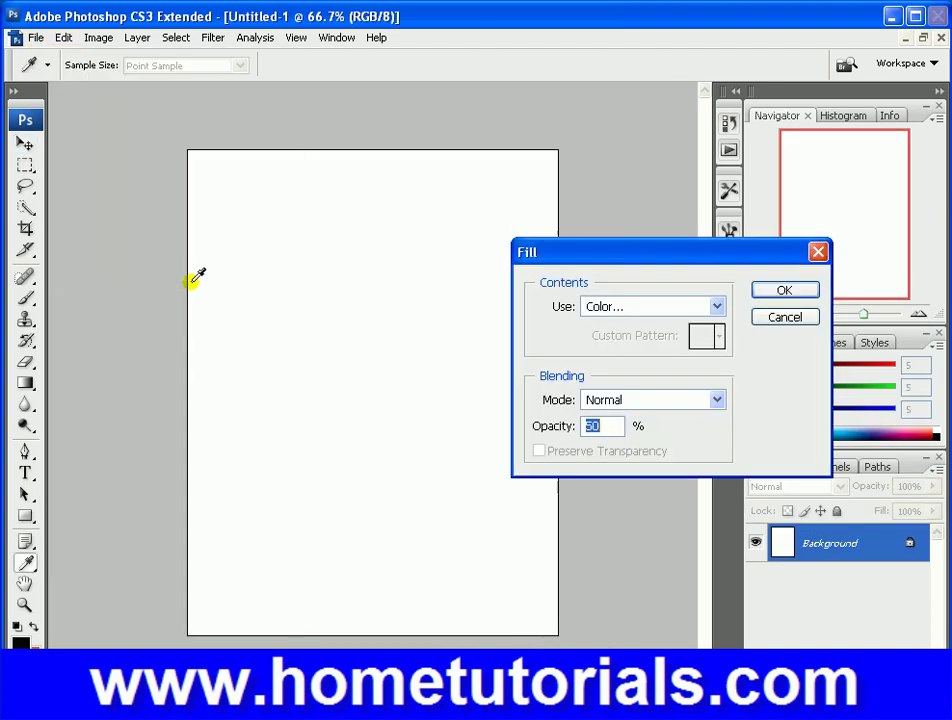
pyautogui.click(716, 306)
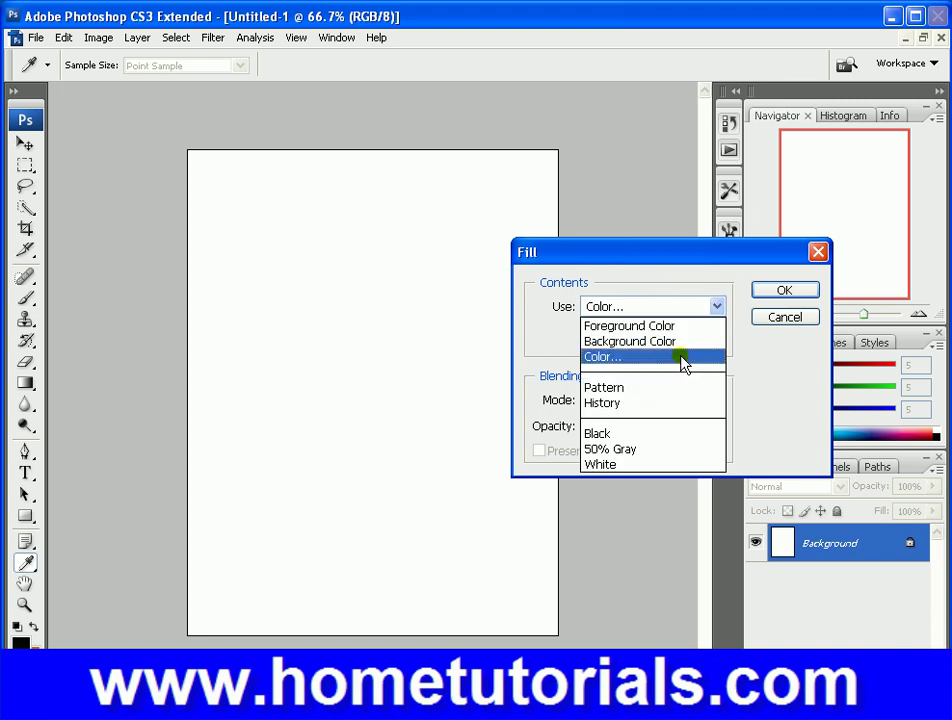
pyautogui.click(681, 358)
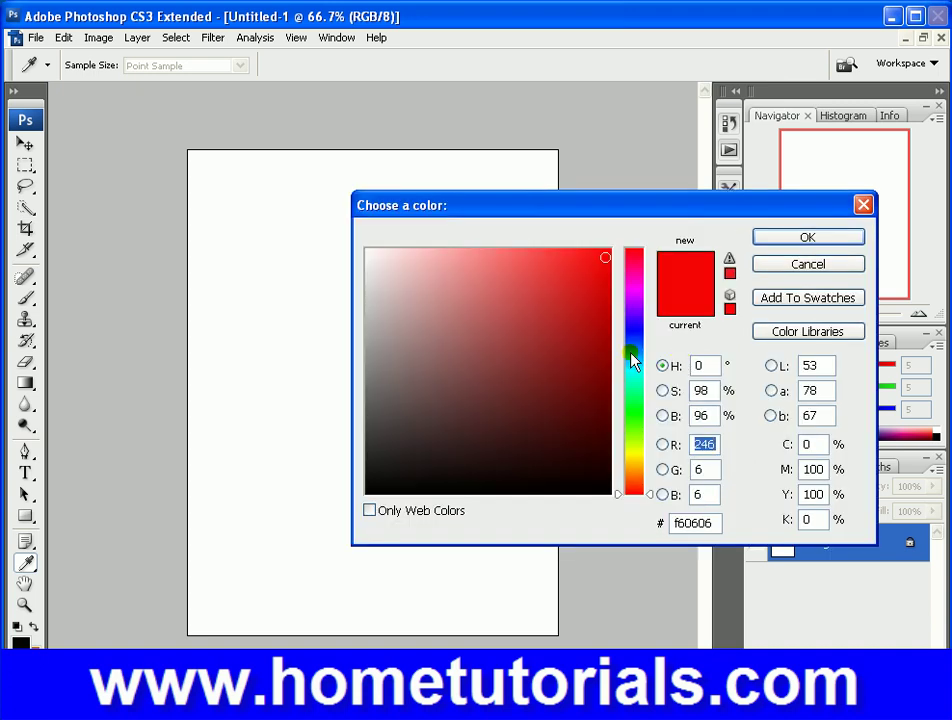
pyautogui.click(631, 353)
pyautogui.click(546, 268)
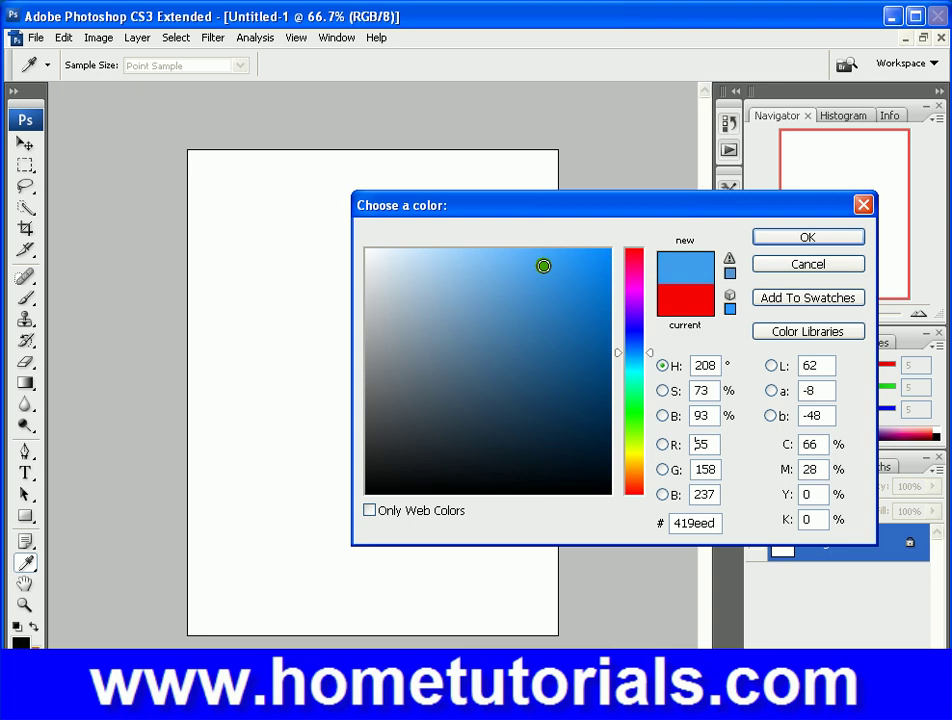
pyautogui.click(830, 240)
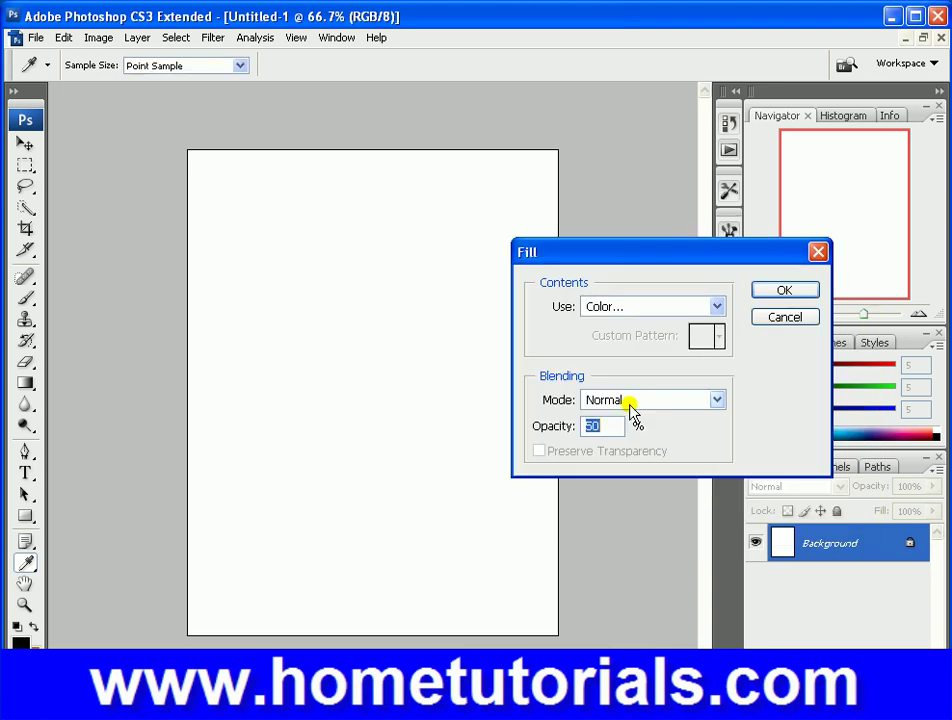
pyautogui.write('30')
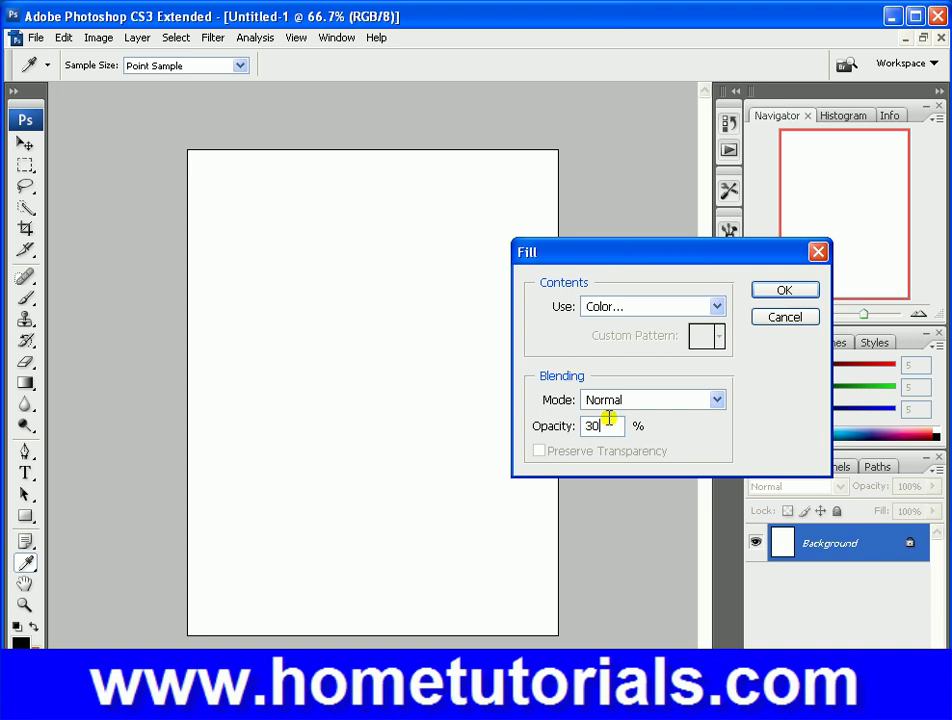
pyautogui.click(815, 290)
pyautogui.press('v')
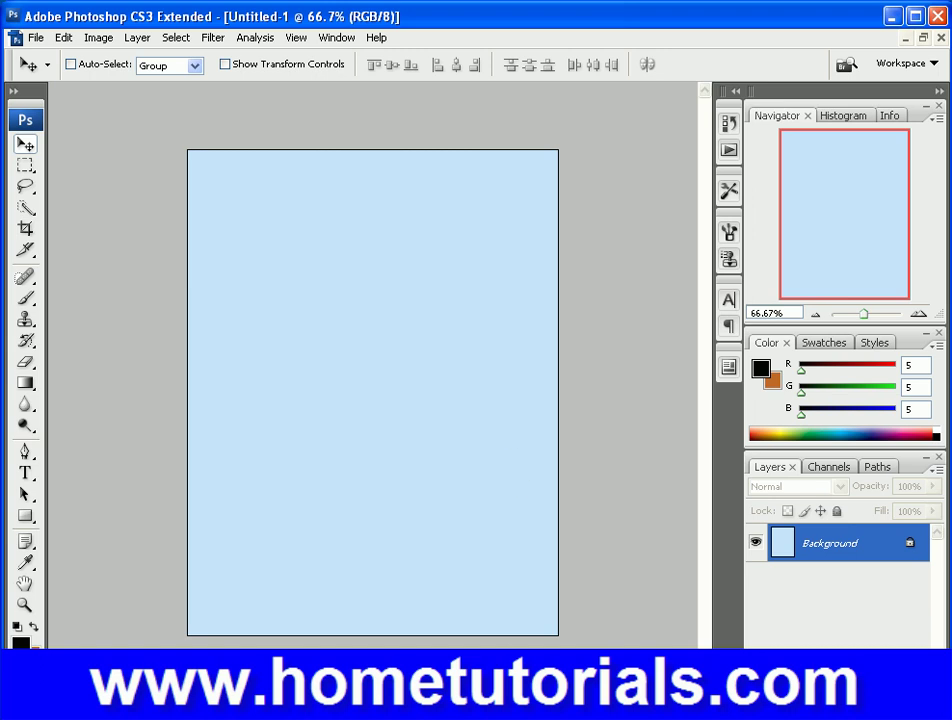
# Close Untitled-1 without saving changes
pyautogui.click(938, 18)
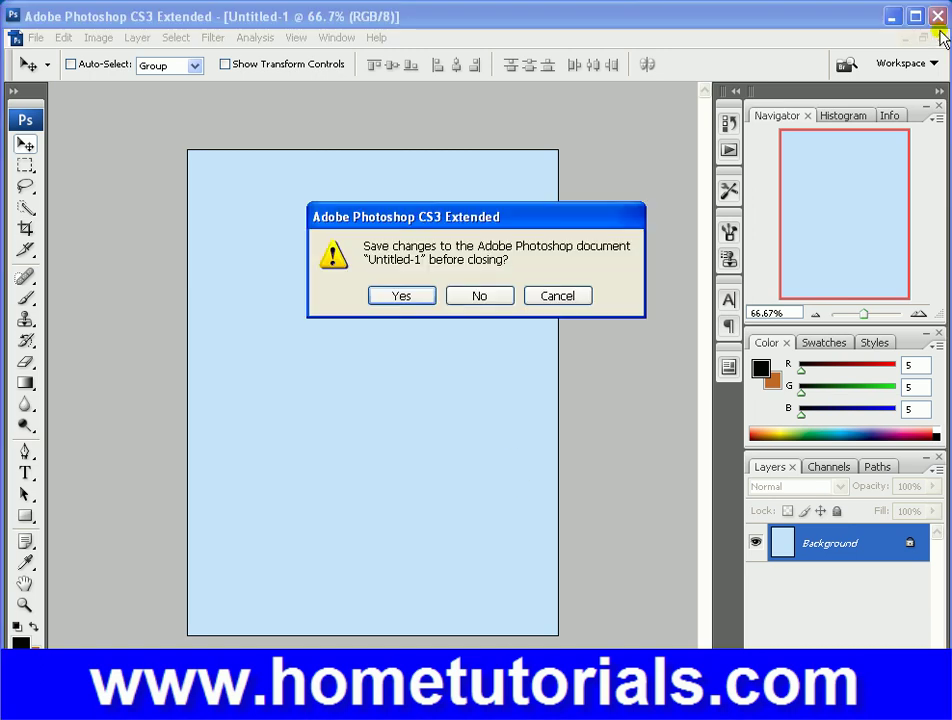
pyautogui.press('Tab')
pyautogui.press('Return')
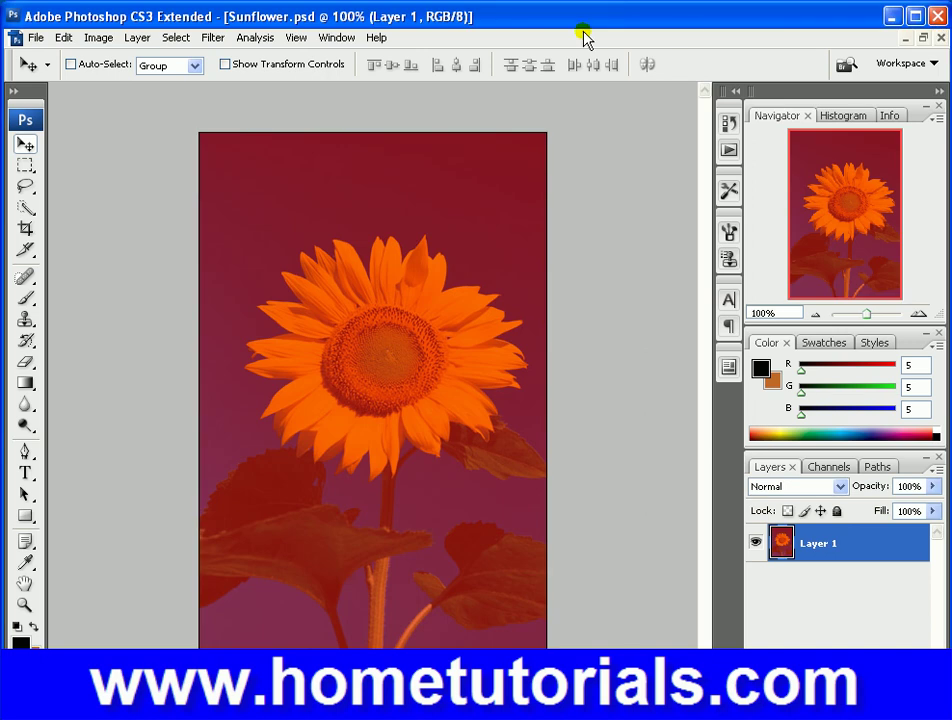
# Revert Sunflower.psd to its original snapshot in the History panel
pyautogui.click(728, 122)
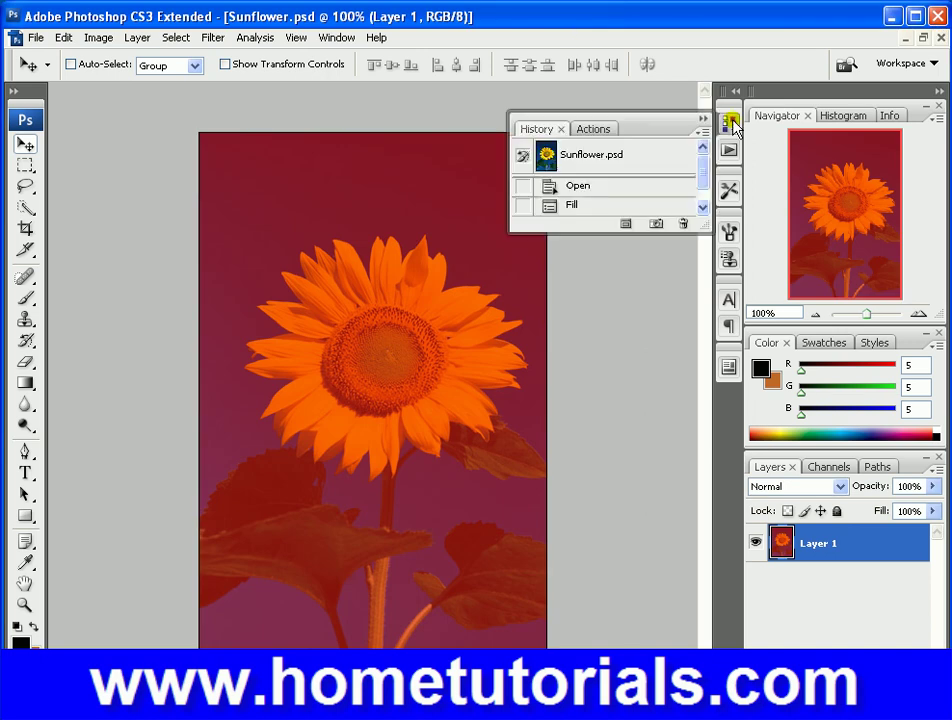
pyautogui.doubleClick(647, 155)
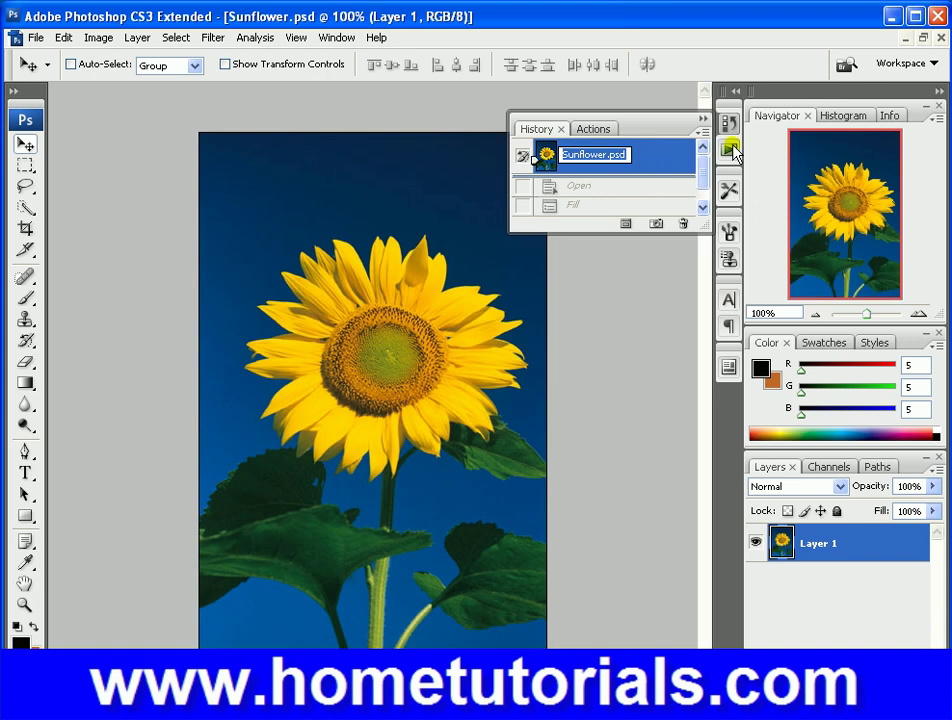
pyautogui.click(703, 122)
pyautogui.click(703, 122)
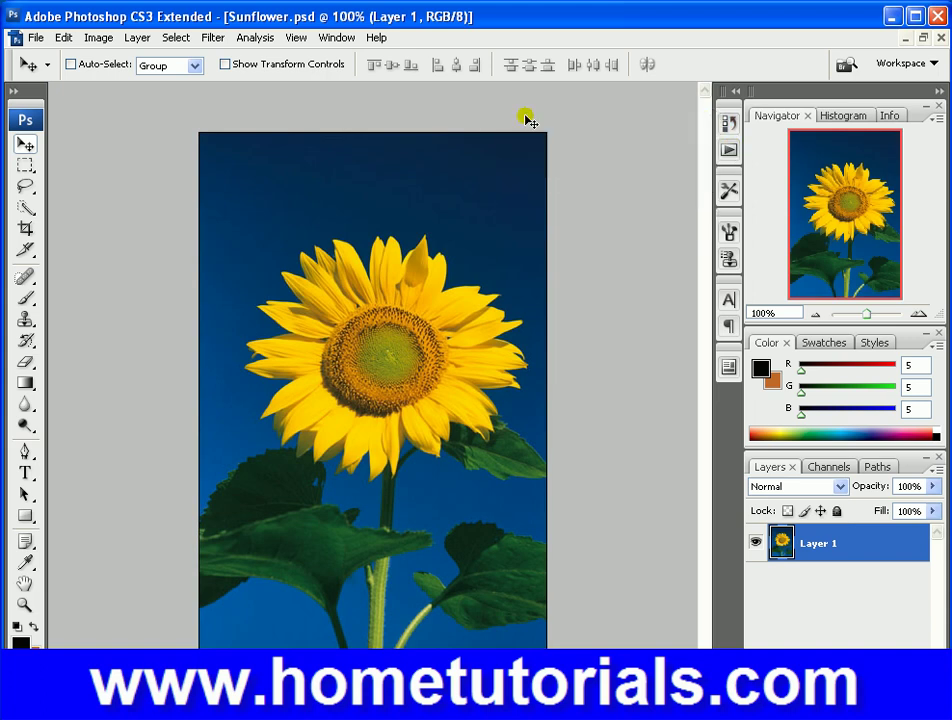
pyautogui.click(63, 39)
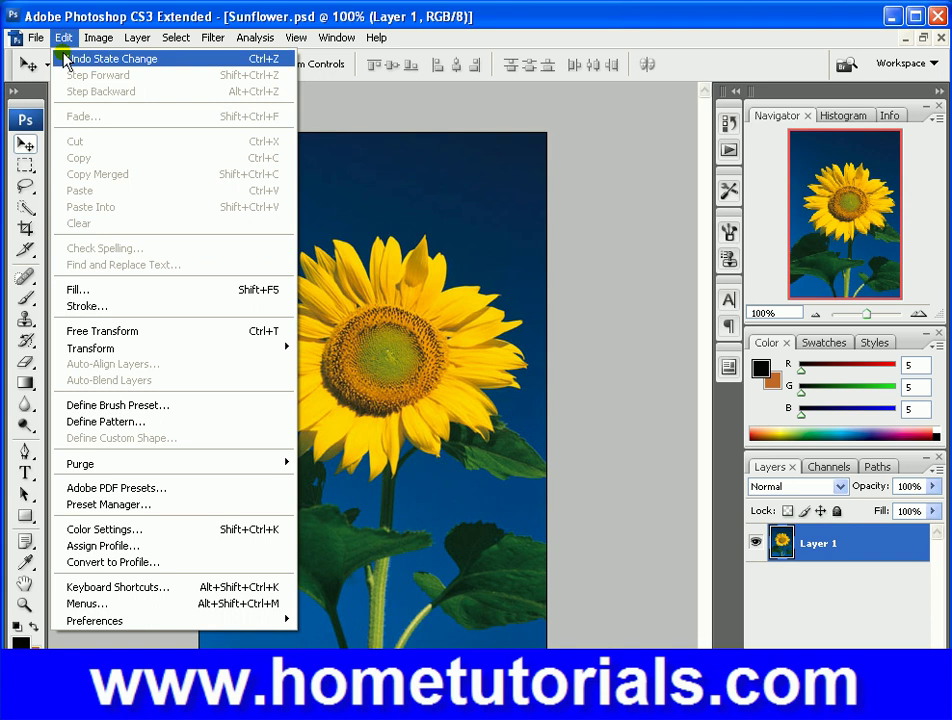
# Stroke the photo with a 30 px centred yellow (f1cb34) border at 100% opacity
pyautogui.click(147, 310)
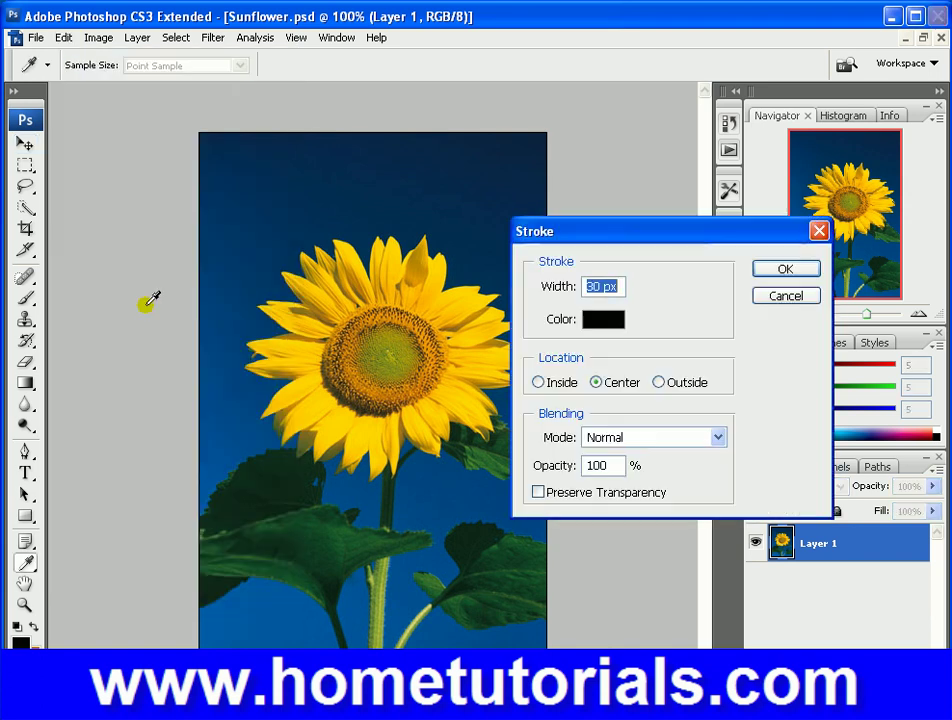
pyautogui.click(614, 319)
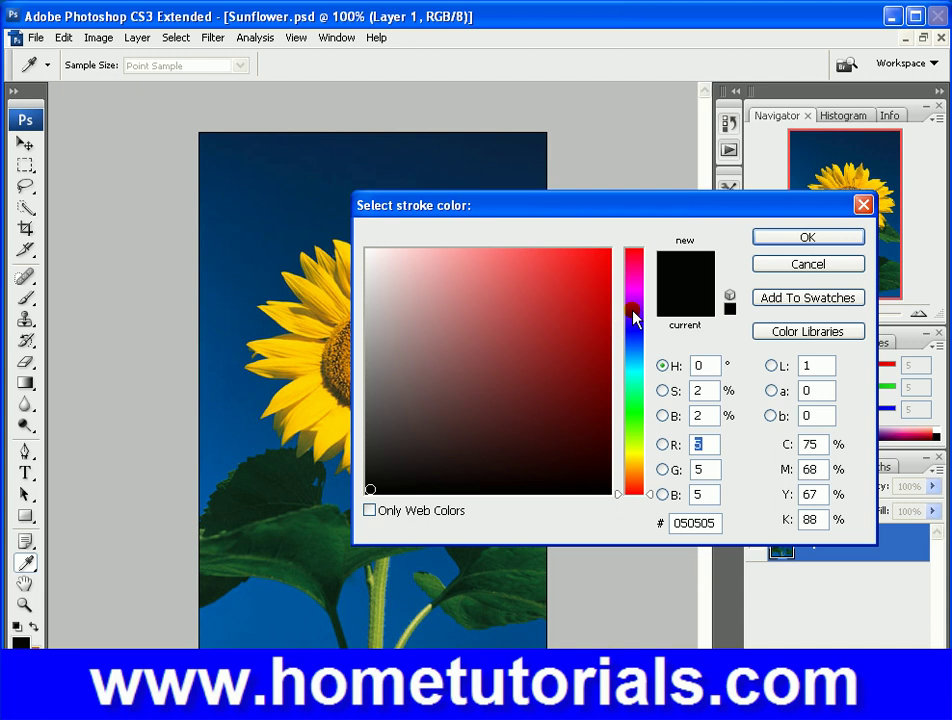
pyautogui.click(633, 308)
pyautogui.click(641, 461)
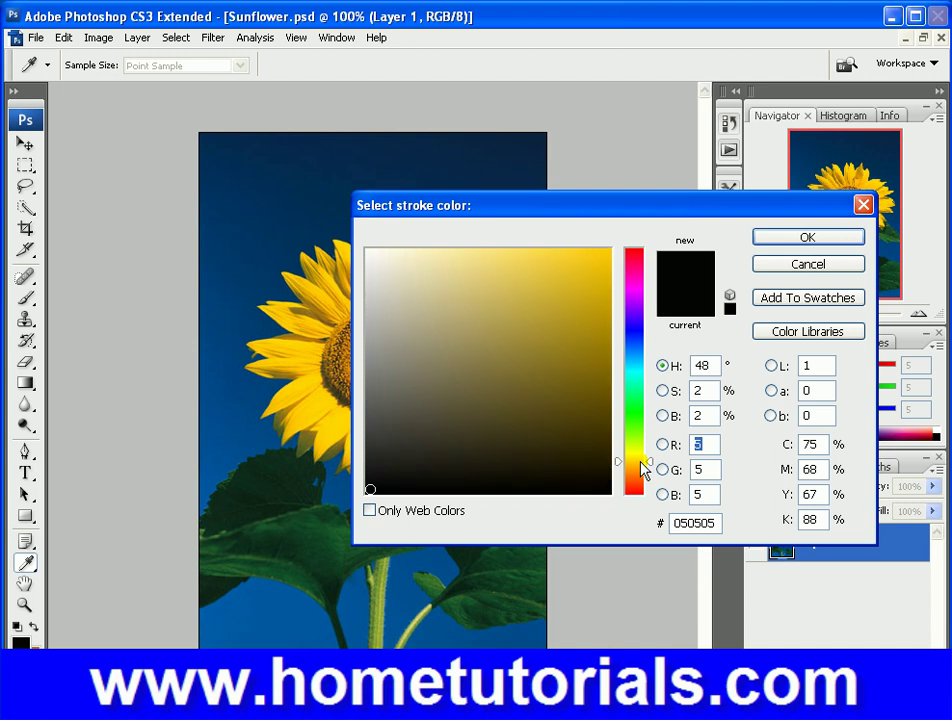
pyautogui.moveTo(605, 284); pyautogui.dragTo(606, 262)
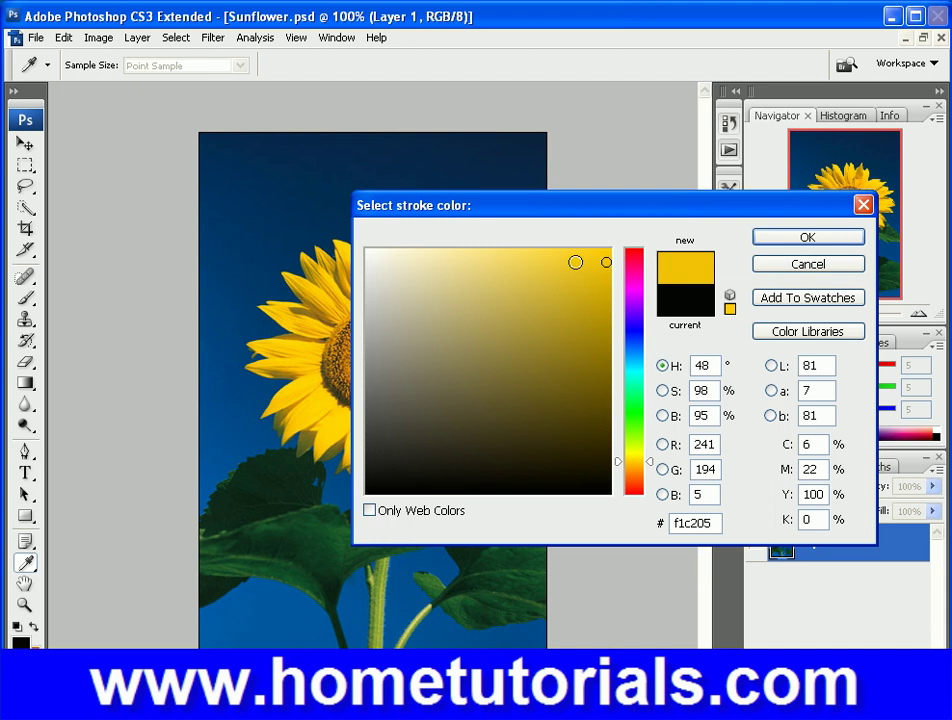
pyautogui.click(575, 262)
pyautogui.click(558, 262)
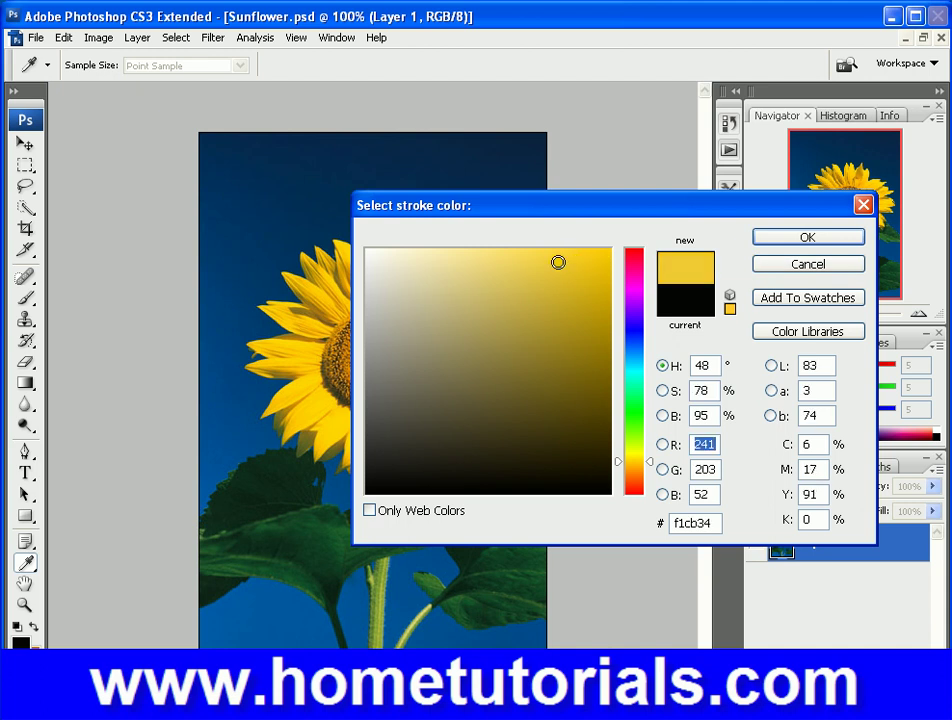
pyautogui.click(764, 248)
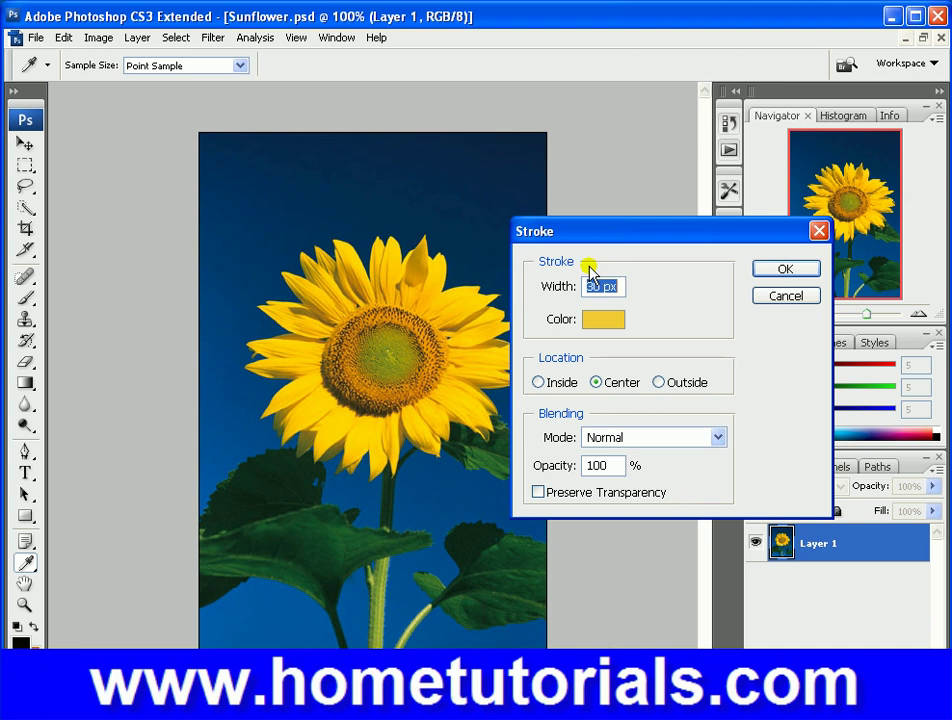
pyautogui.press('Return')
pyautogui.press('v')
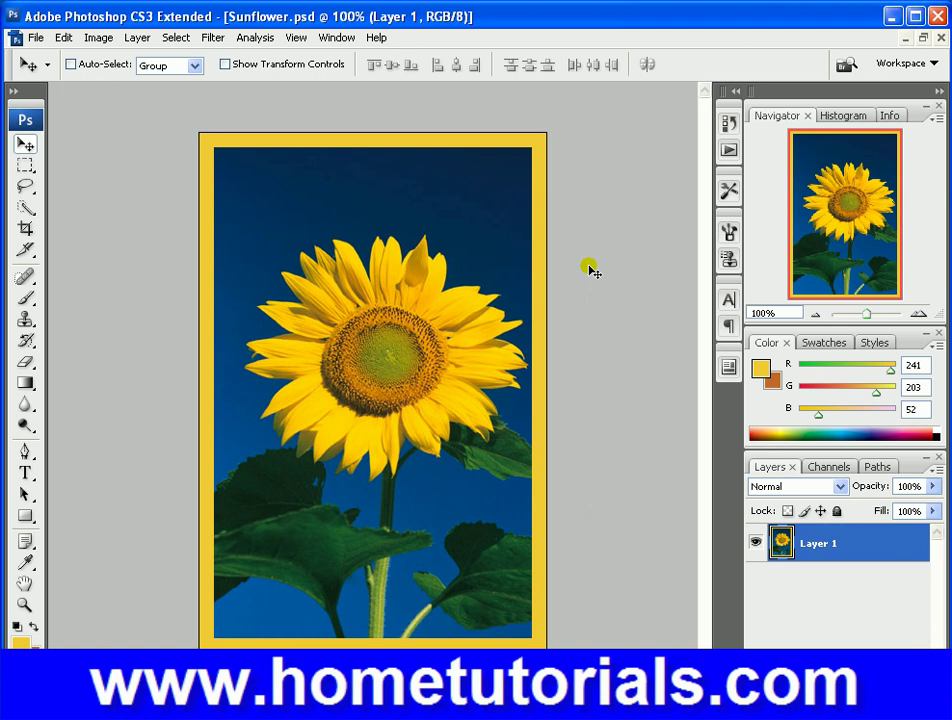